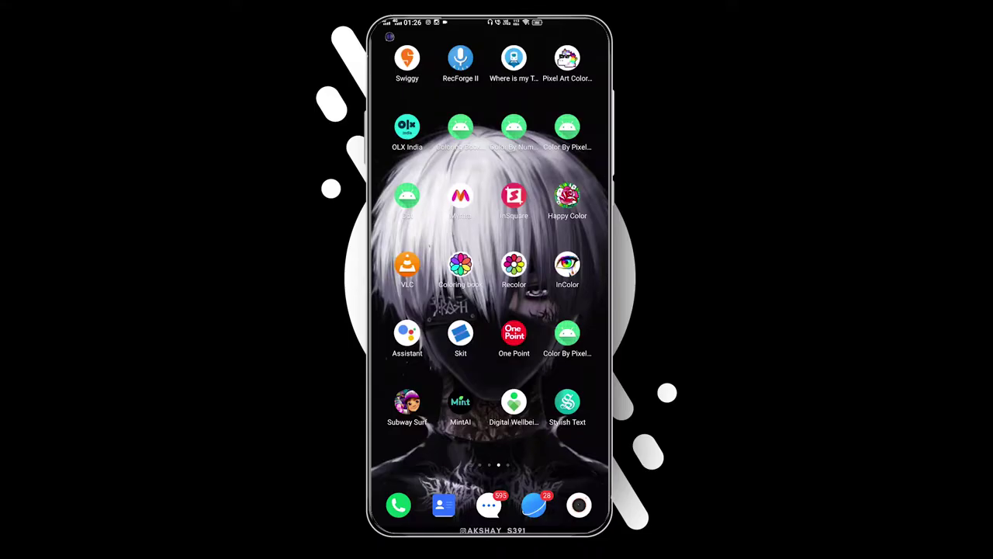
# Step: Swipe through the device home screens and launch the Mint AI app
pyautogui.hscroll(-5, 488, 271)
pyautogui.hscroll(-5, 489, 272)
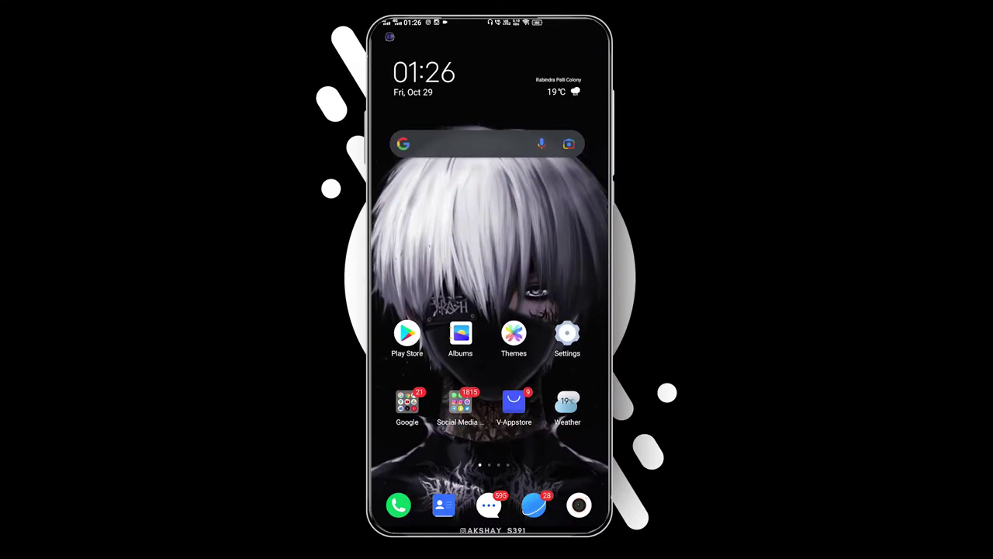
pyautogui.hscroll(5, 489, 272)
pyautogui.hscroll(5, 489, 272)
pyautogui.hscroll(5, 489, 271)
pyautogui.hscroll(-5, 489, 271)
pyautogui.hscroll(-5, 489, 271)
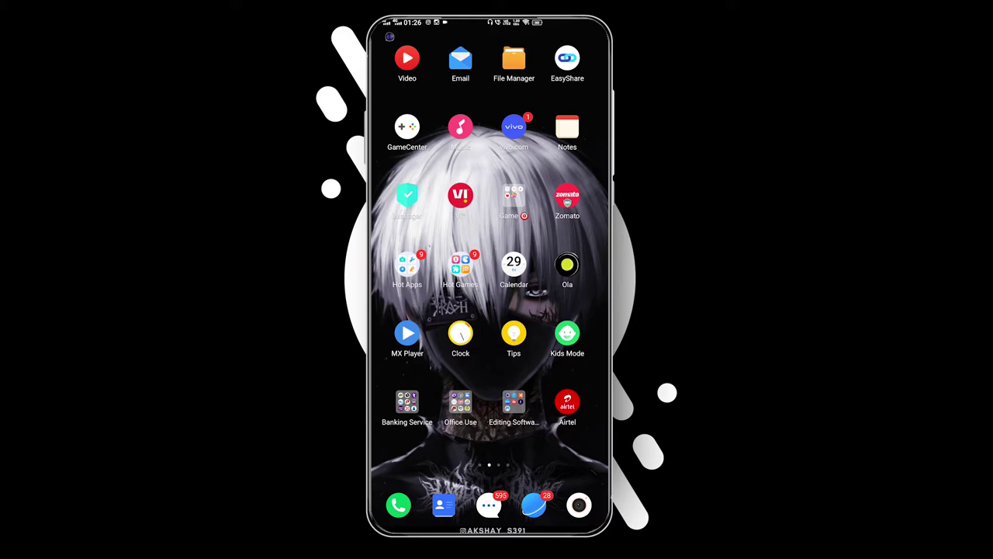
pyautogui.hscroll(5, 488, 272)
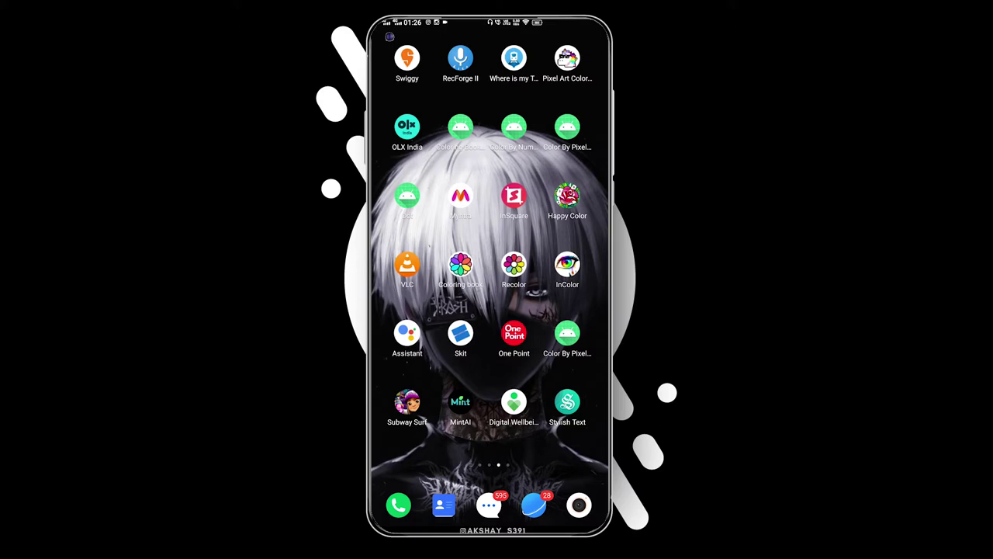
pyautogui.click(460, 403)
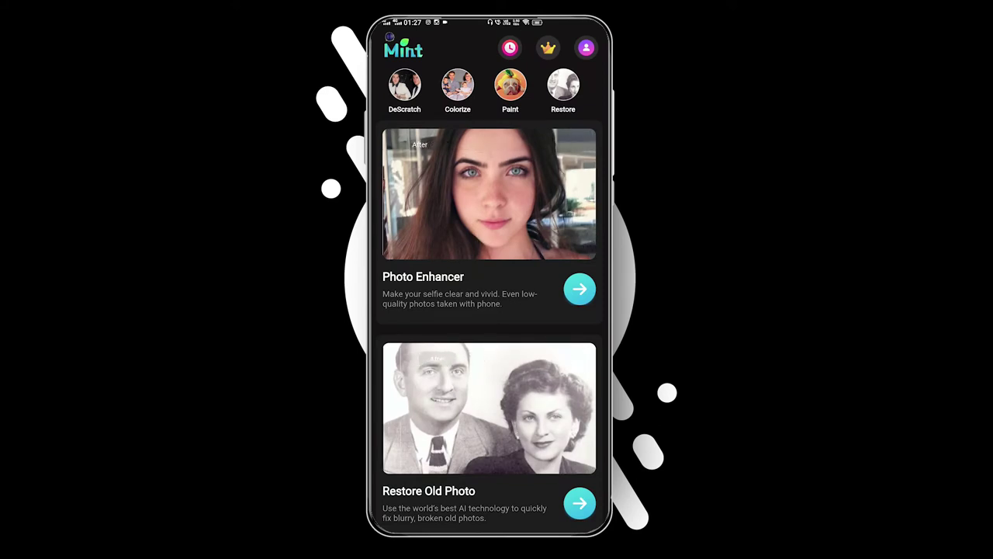
# Step: Browse down the Mint AI feature cards and return to the top of the list
pyautogui.scroll(-2, 489, 303)
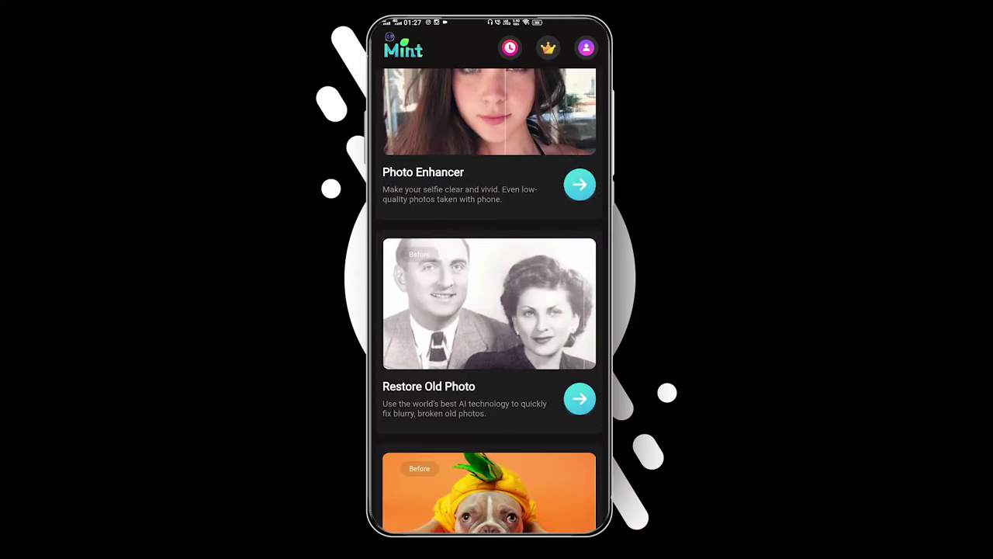
pyautogui.scroll(-1, 489, 303)
pyautogui.scroll(-1, 489, 302)
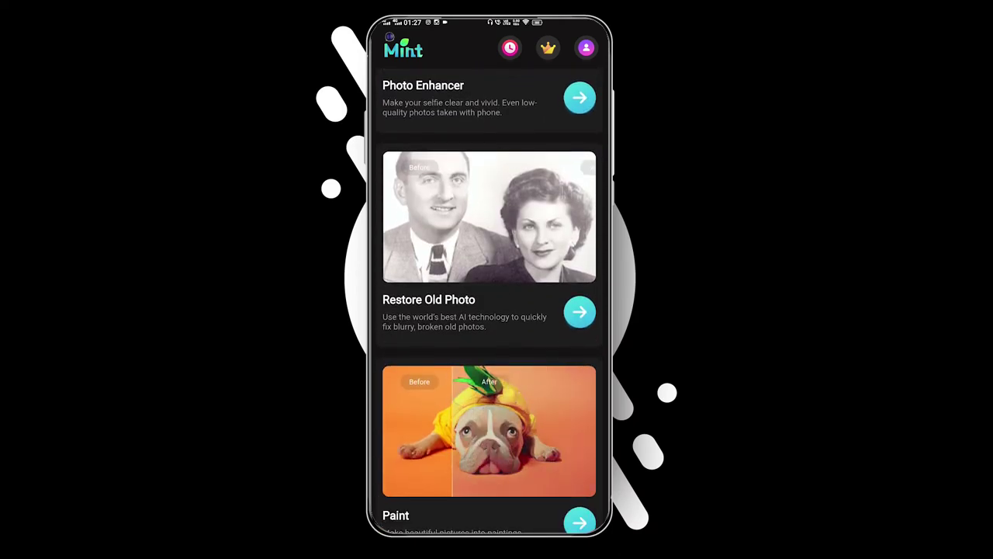
pyautogui.scroll(-3, 488, 303)
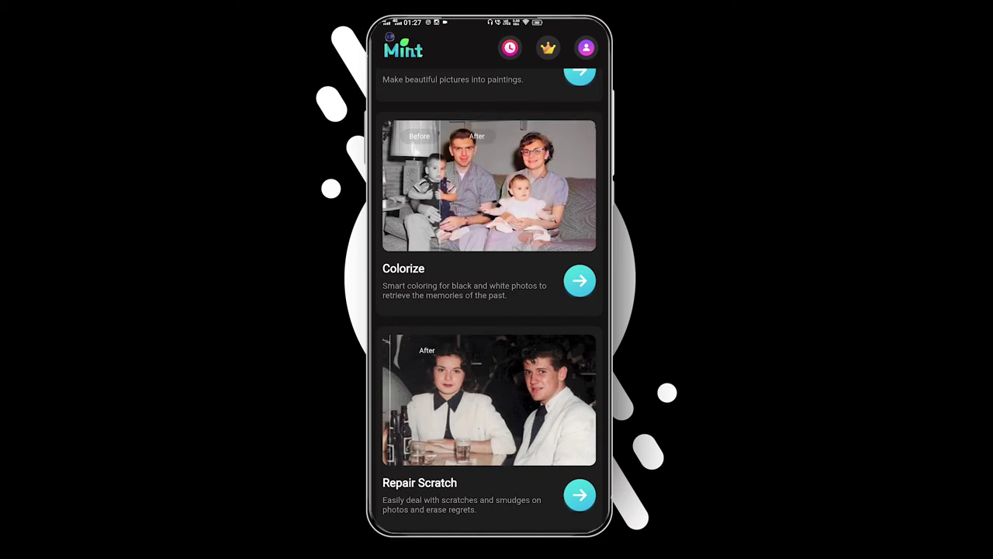
pyautogui.scroll(10, 488, 295)
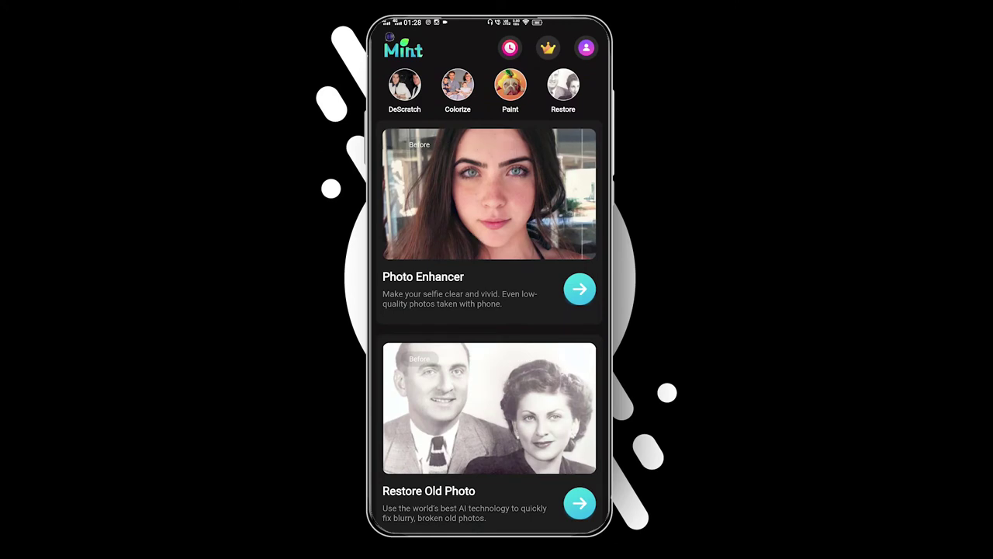
# Step: Run Photo Enhancer on the top-left gallery portrait of the long-haired woman
pyautogui.click(579, 289)
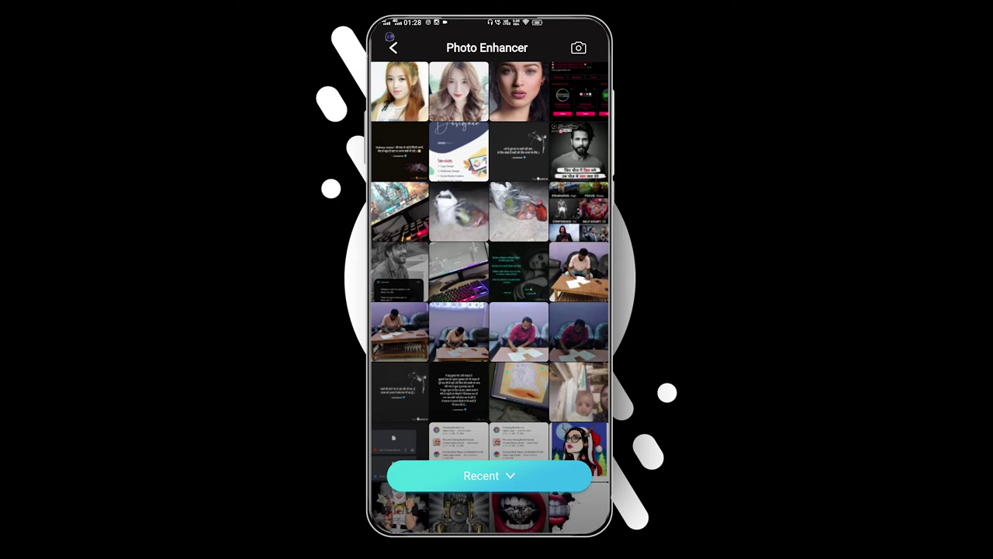
pyautogui.click(399, 90)
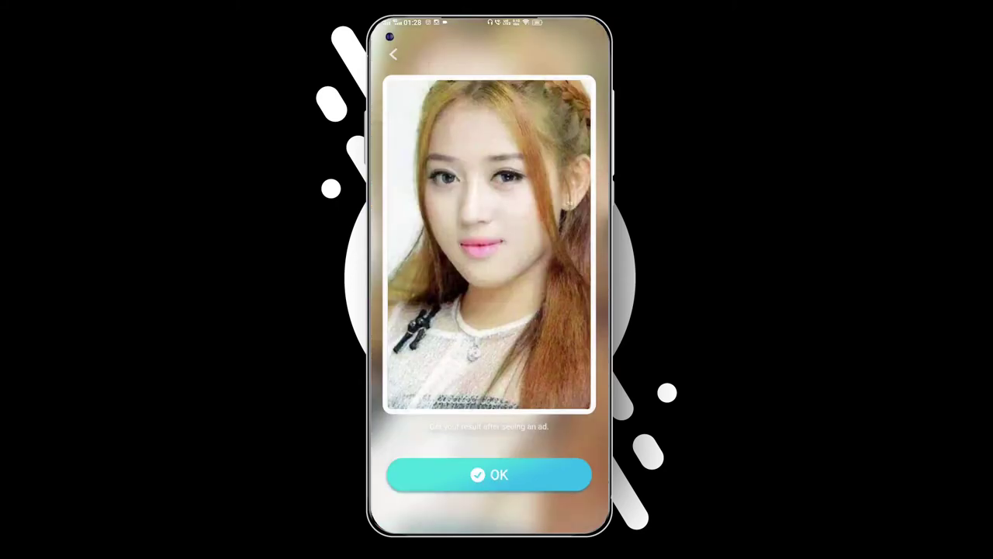
pyautogui.click(489, 474)
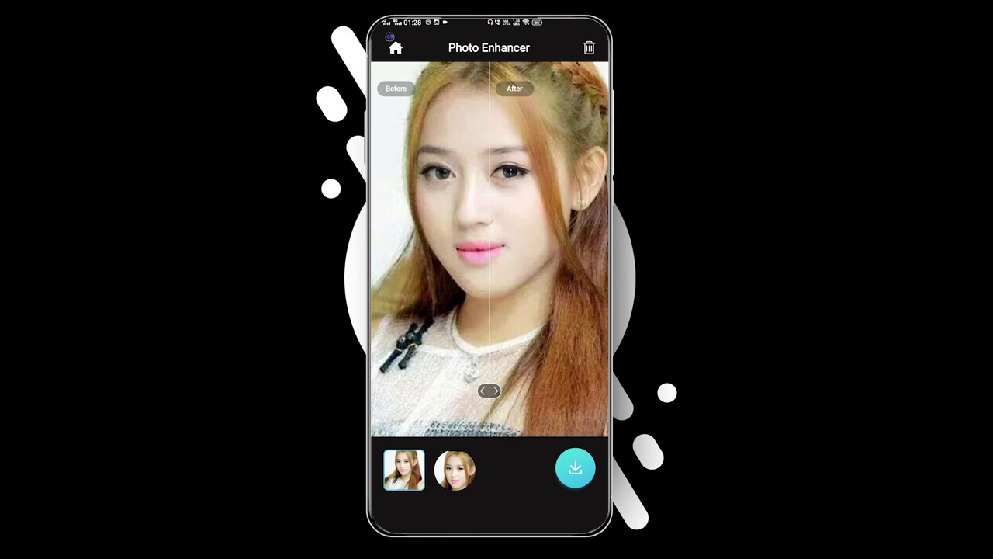
pyautogui.moveTo(489, 390)
pyautogui.mouseDown()
pyautogui.moveTo(564, 391)
pyautogui.moveTo(382, 390)
pyautogui.mouseUp()
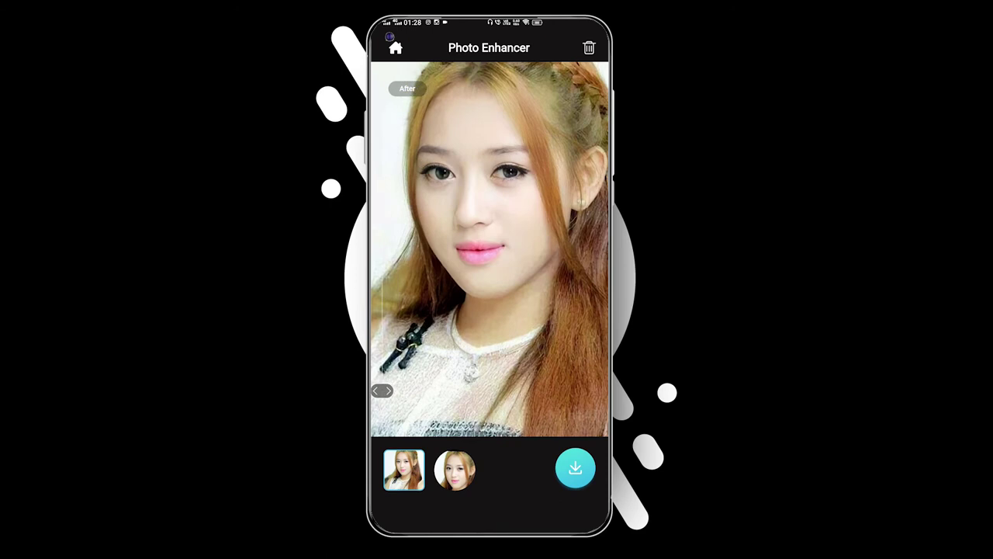
pyautogui.moveTo(382, 390)
pyautogui.mouseDown()
pyautogui.moveTo(596, 390)
pyautogui.moveTo(383, 390)
pyautogui.moveTo(579, 390)
pyautogui.moveTo(479, 390)
pyautogui.mouseUp()
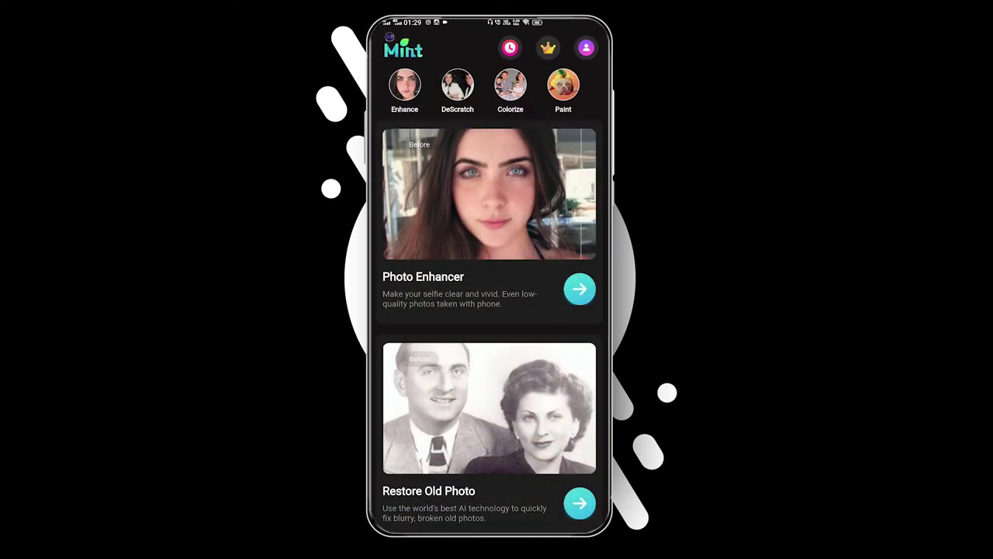
# Step: Run Restore Old Photo on the long-haired woman's portrait from the top-left gallery slot
pyautogui.scroll(-2, 489, 300)
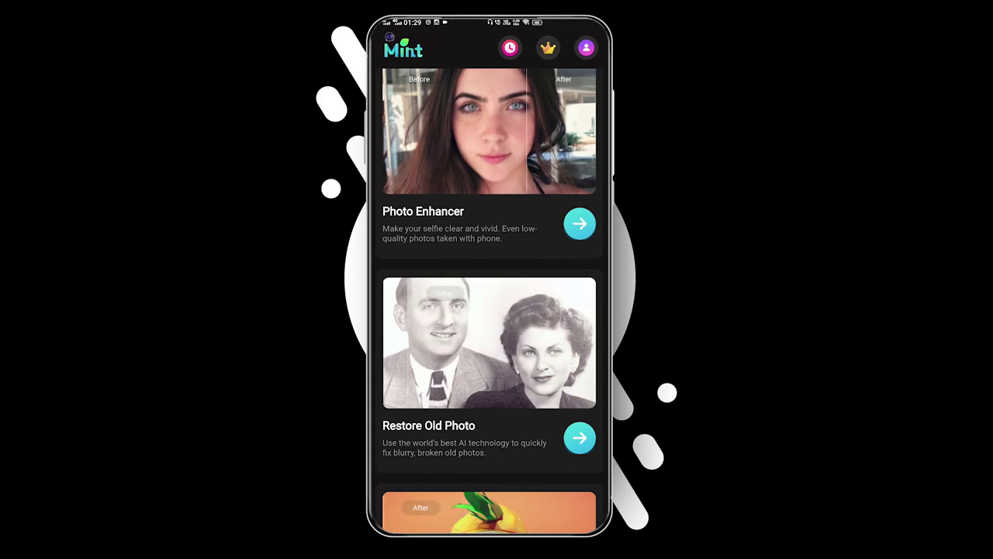
pyautogui.click(489, 342)
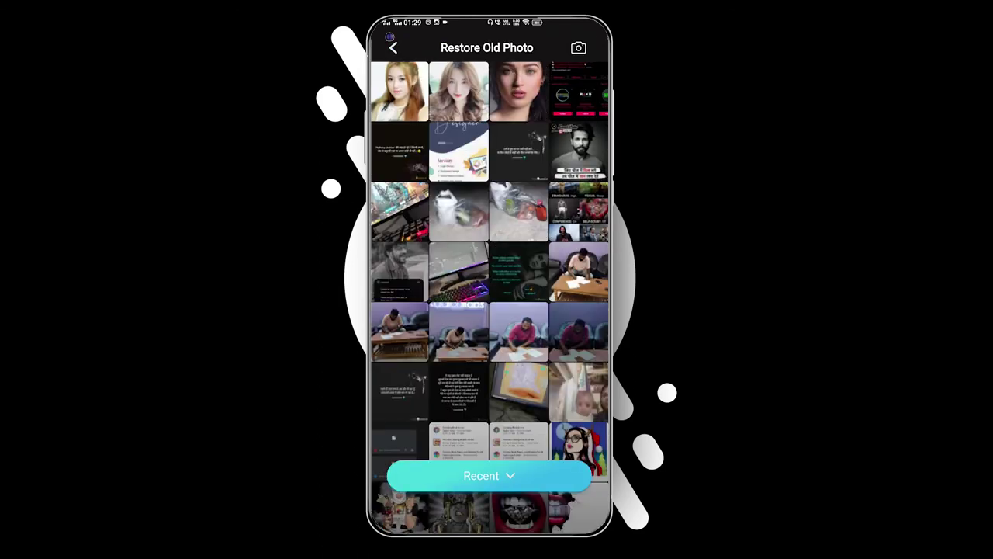
pyautogui.click(399, 90)
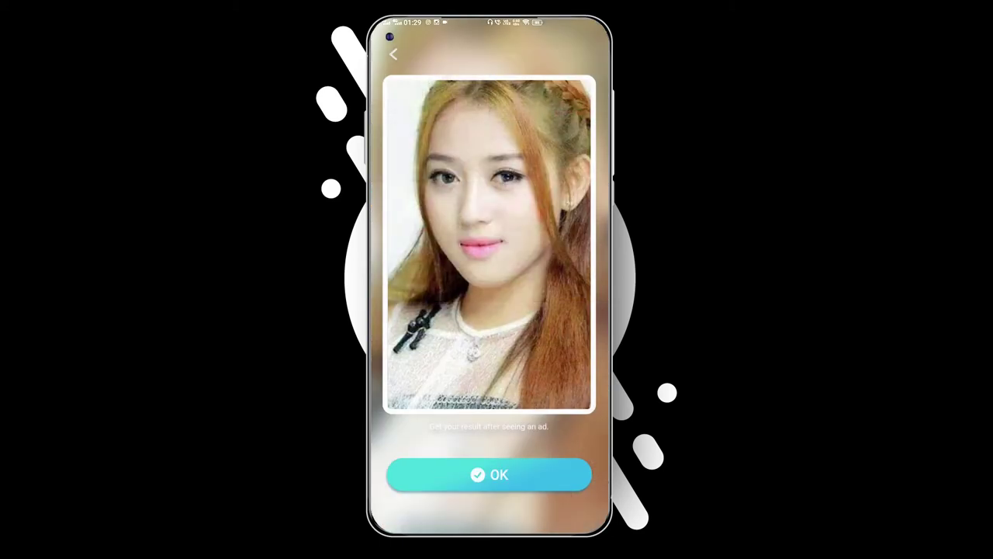
pyautogui.click(489, 474)
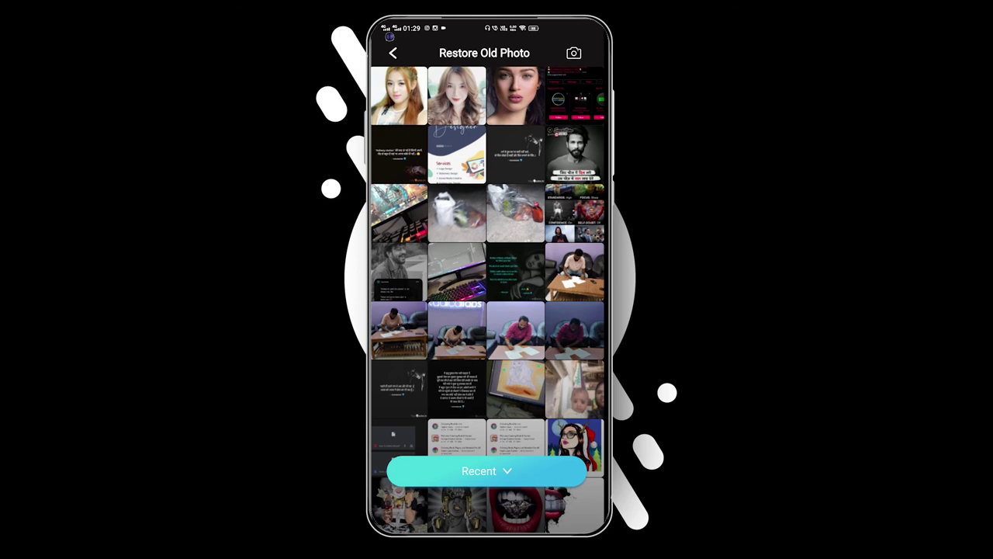
# Step: Pick the top-left long-haired woman's portrait again and submit it for restoration
pyautogui.click(398, 95)
pyautogui.click(487, 469)
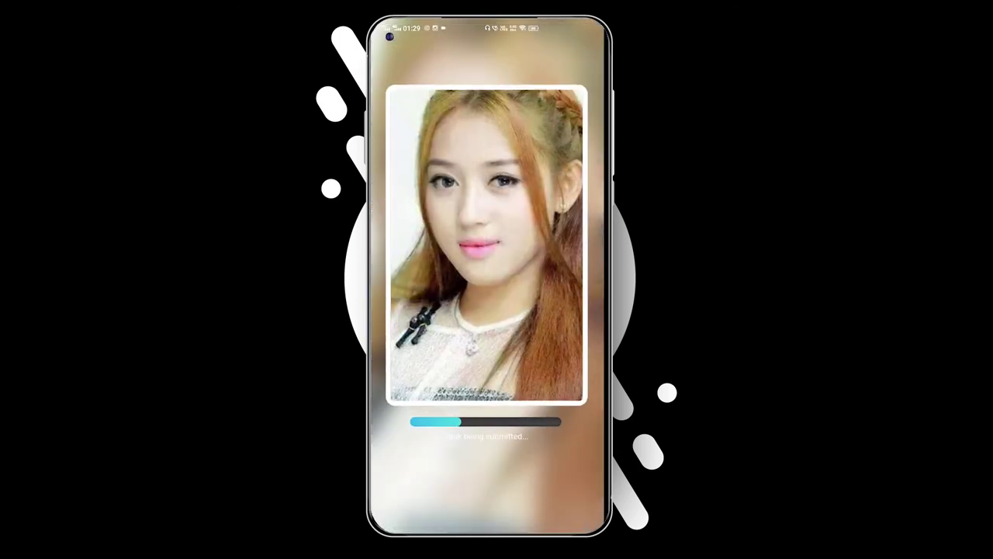